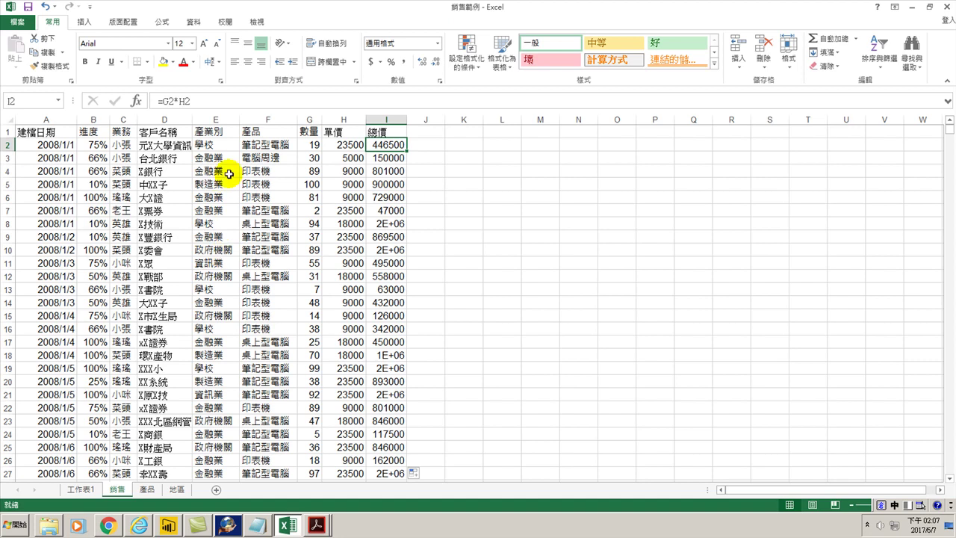
Create a pivot table from the sales data on a new worksheet, with 建檔日期 as rows and the sum of 總價 as values.
{"action": "left_click", "coordinate": [268, 237]}
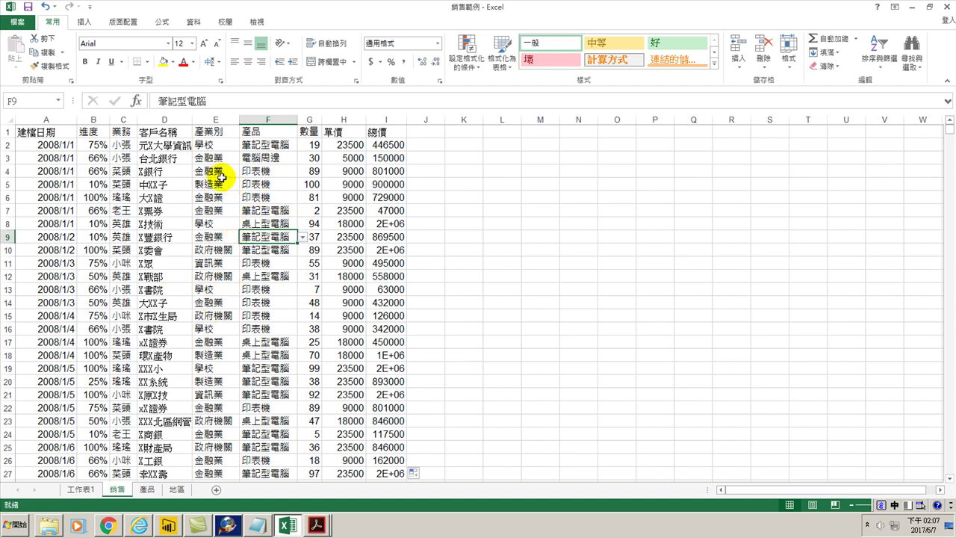
{"action": "left_click", "coordinate": [221, 178]}
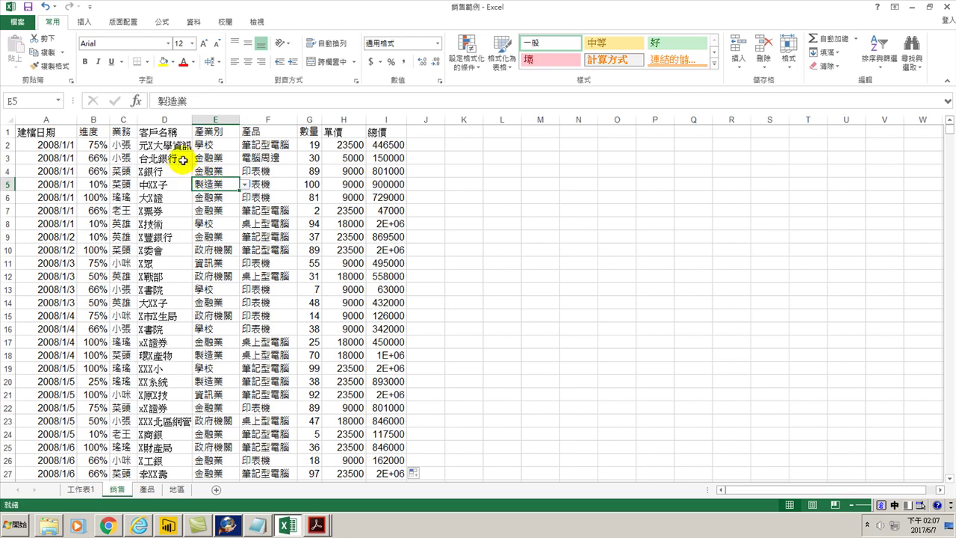
{"action": "left_click", "coordinate": [84, 23]}
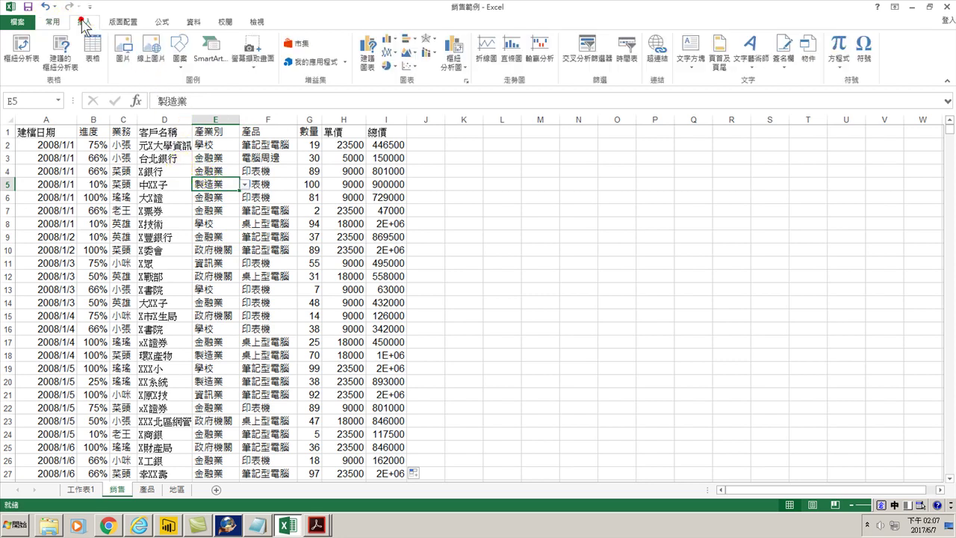
{"action": "left_click", "coordinate": [22, 47]}
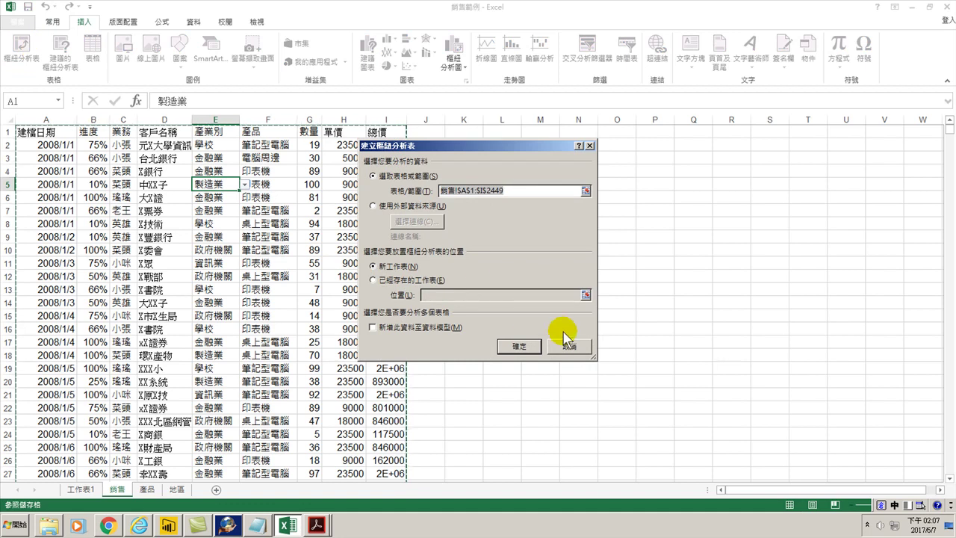
{"action": "left_click", "coordinate": [514, 347]}
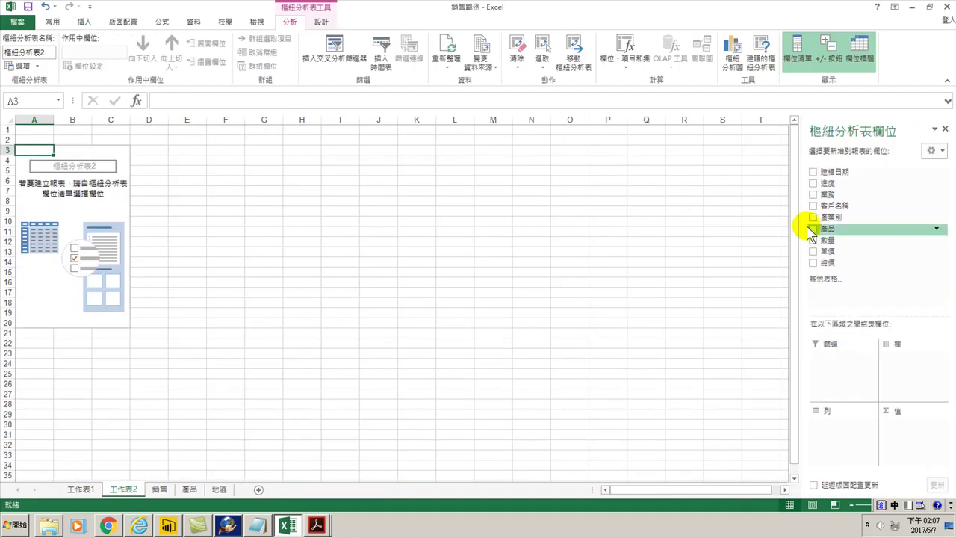
{"action": "left_click", "coordinate": [812, 171]}
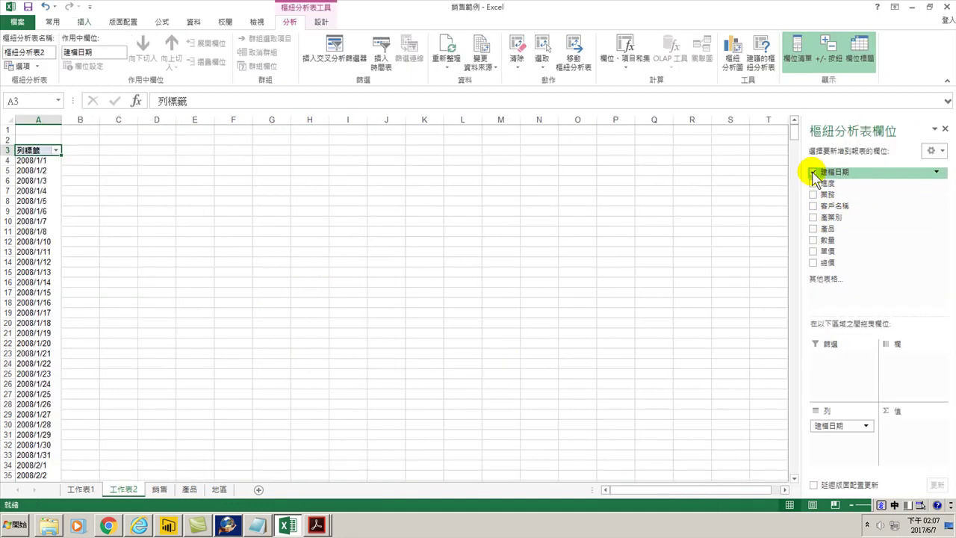
{"action": "left_click", "coordinate": [813, 262]}
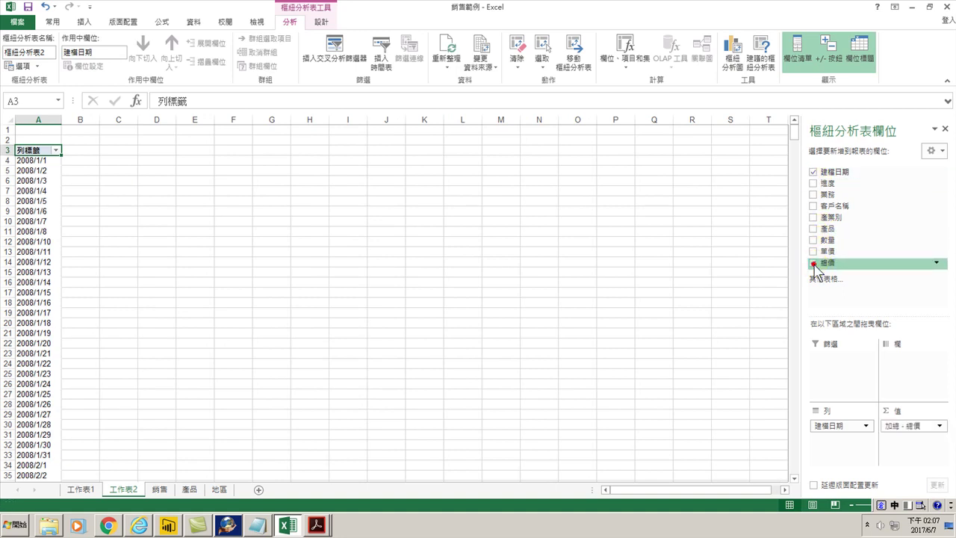
Group the pivot table's dates by month (月) and year (年).
{"action": "left_click", "coordinate": [50, 161]}
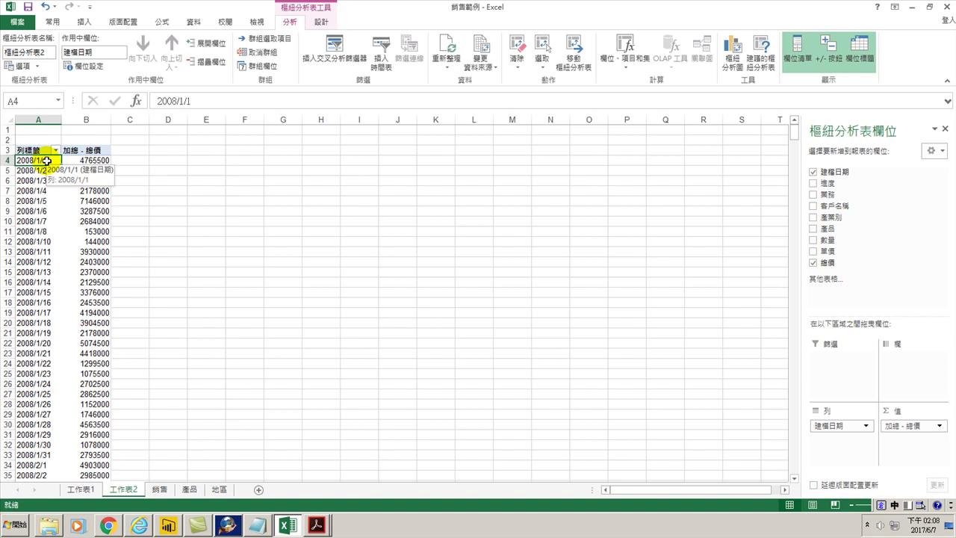
{"action": "left_click", "coordinate": [260, 44]}
{"action": "left_click", "coordinate": [424, 289]}
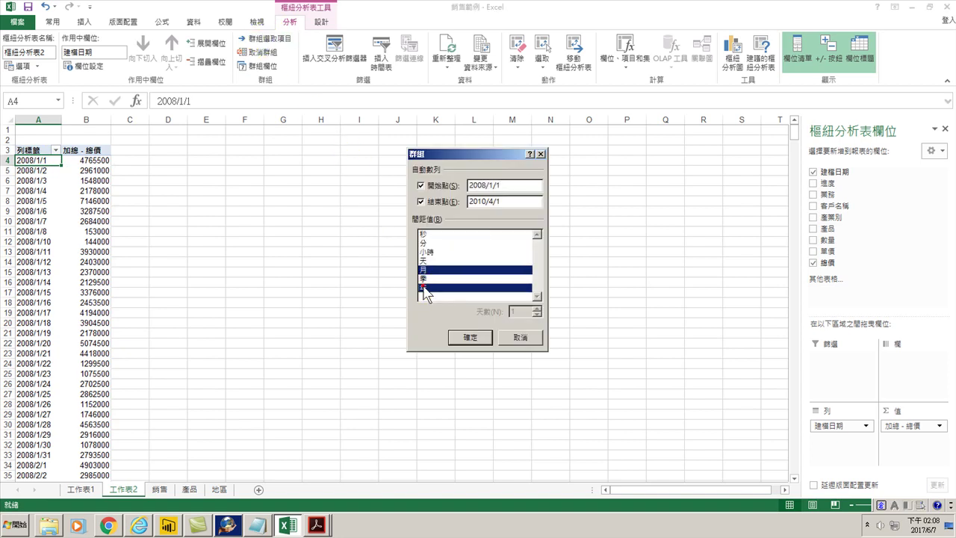
{"action": "left_click", "coordinate": [470, 337]}
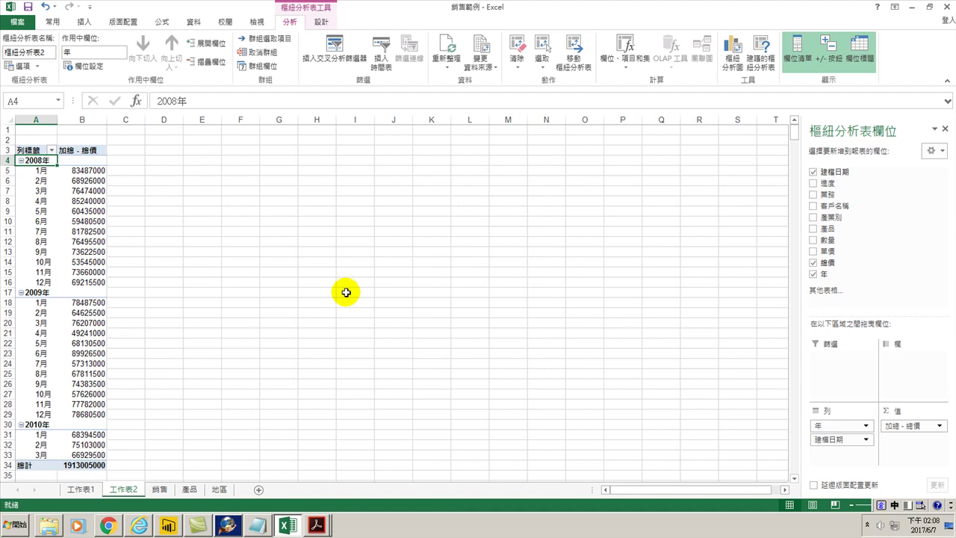
{"action": "left_click", "coordinate": [40, 171]}
{"action": "left_click", "coordinate": [40, 181]}
{"action": "left_click", "coordinate": [39, 192]}
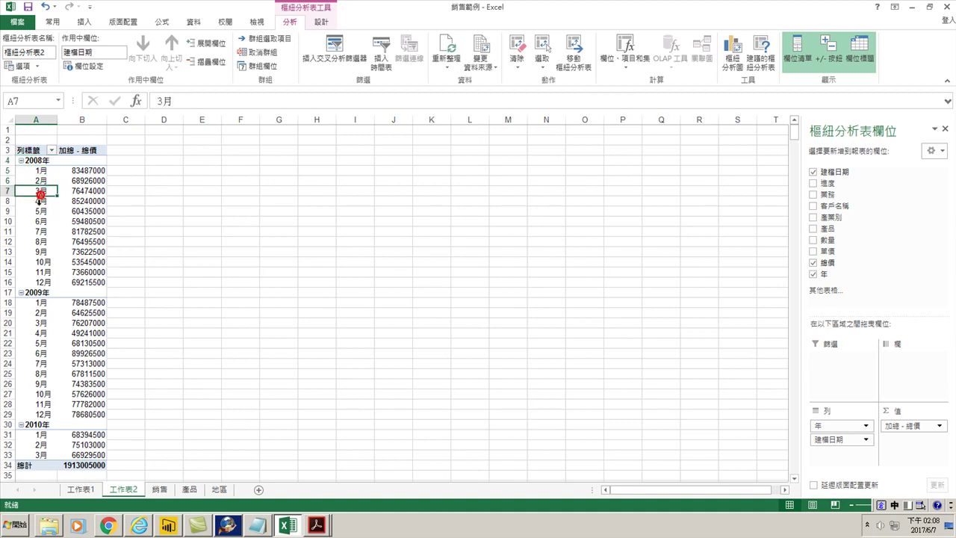
{"action": "left_click", "coordinate": [38, 202]}
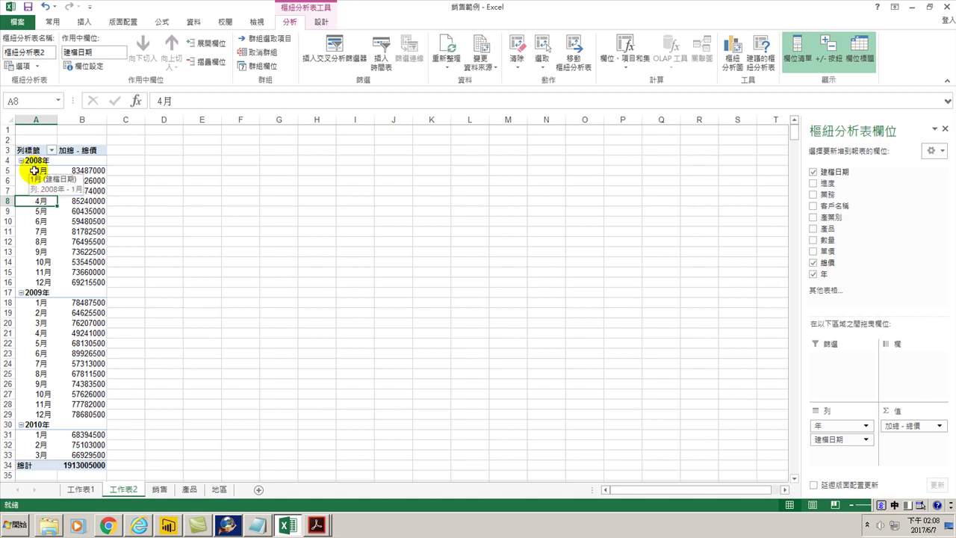
Copy the pivot table's year and month rows A4:B33 and paste them starting at D4.
{"action": "left_click_drag", "start_coordinate": [27, 160], "coordinate": [85, 453]}
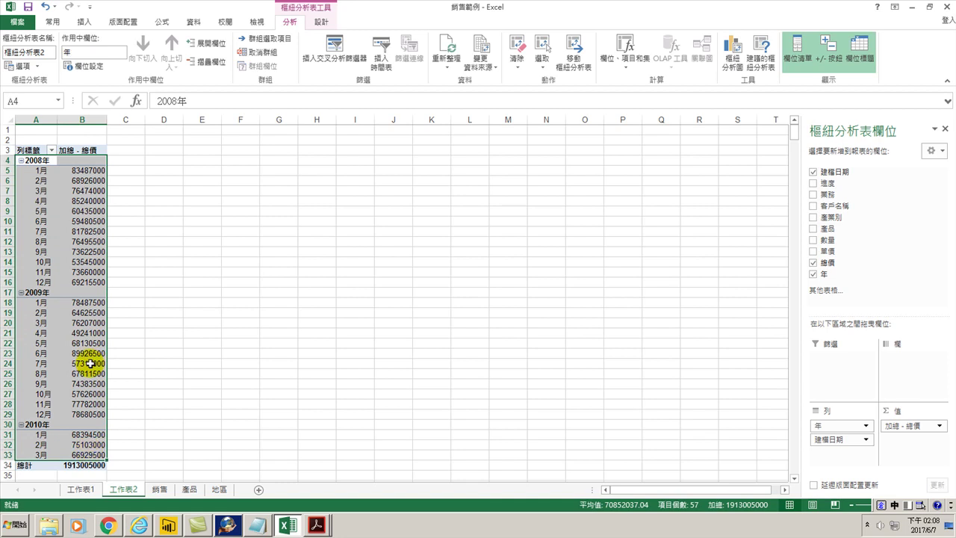
{"action": "right_click", "coordinate": [88, 387]}
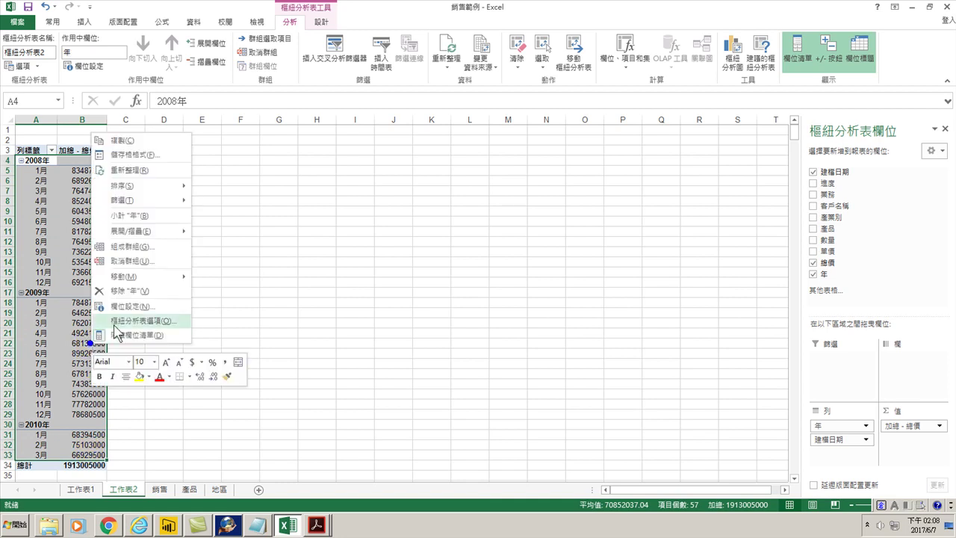
{"action": "left_click", "coordinate": [131, 140]}
{"action": "left_click", "coordinate": [160, 159]}
{"action": "right_click", "coordinate": [161, 160]}
{"action": "left_click", "coordinate": [200, 231]}
{"action": "left_click", "coordinate": [110, 174]}
{"action": "left_click", "coordinate": [222, 320]}
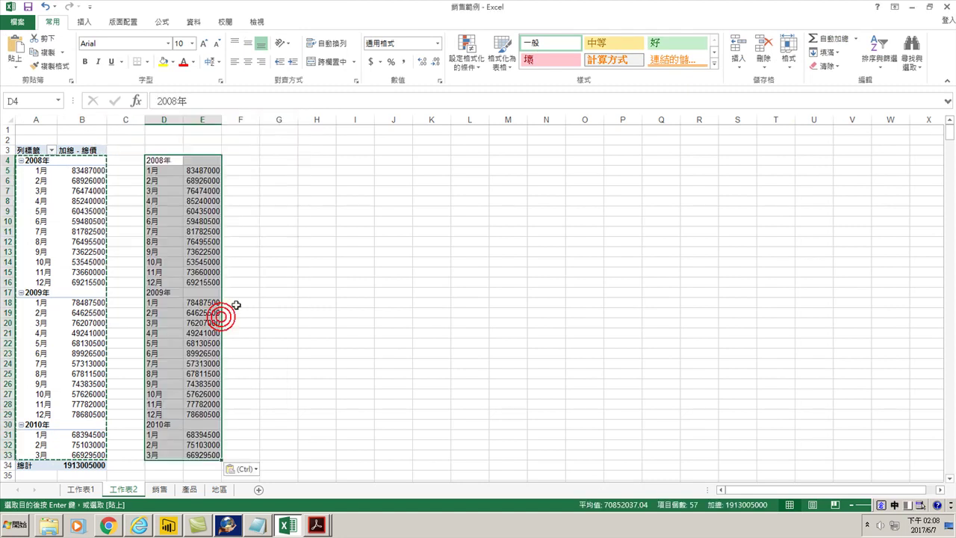
Clear the 2008年 label in D4:E4 and delete the 2009年 cells D17:E17, shifting the cells below up.
{"action": "left_click_drag", "start_coordinate": [160, 160], "coordinate": [213, 161]}
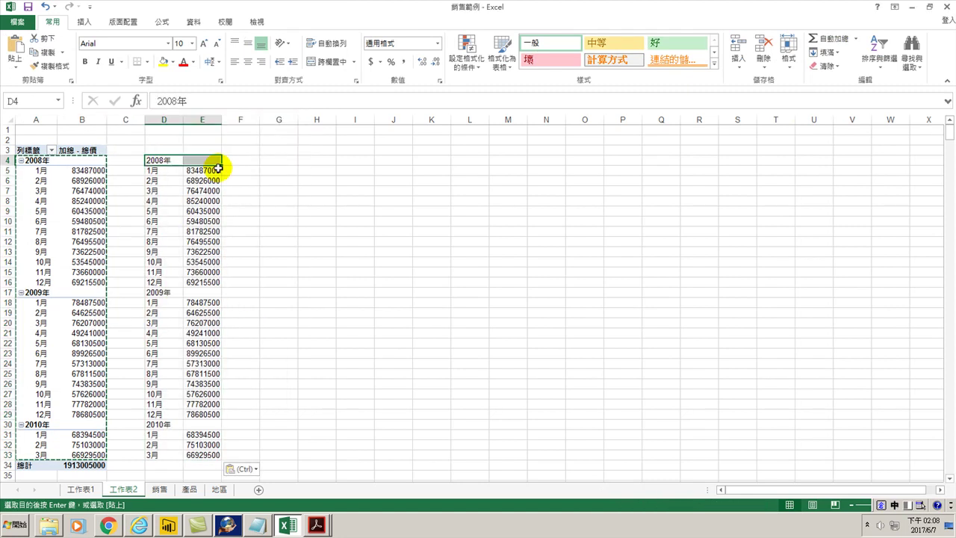
{"action": "key", "text": "Delete"}
{"action": "left_click_drag", "start_coordinate": [157, 293], "coordinate": [205, 292]}
{"action": "right_click", "coordinate": [211, 293]}
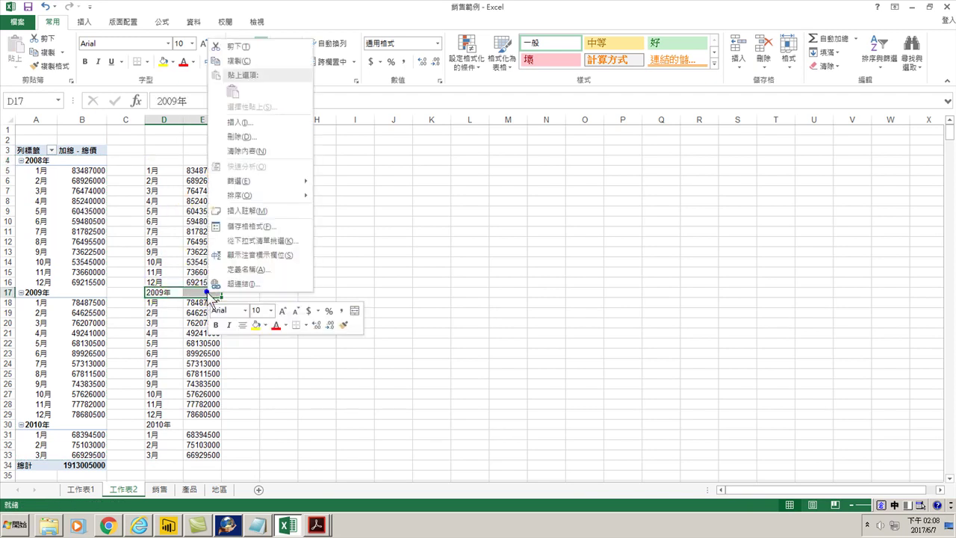
{"action": "left_click", "coordinate": [252, 136]}
{"action": "left_click", "coordinate": [221, 175]}
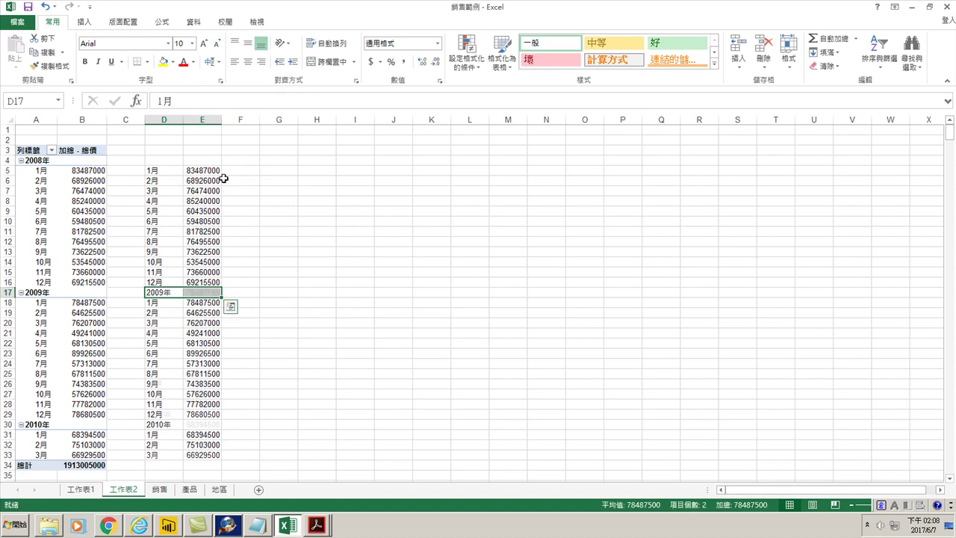
Delete the 2010年 cells D29:E29 from the copied list, shifting the cells below up.
{"action": "left_click", "coordinate": [159, 414]}
{"action": "left_click_drag", "start_coordinate": [159, 413], "coordinate": [195, 414]}
{"action": "right_click", "coordinate": [200, 416]}
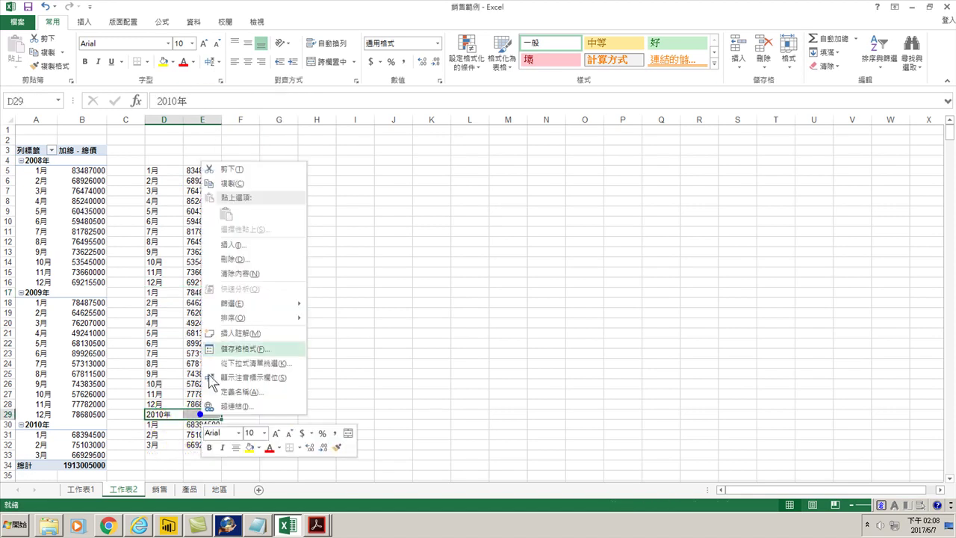
{"action": "left_click", "coordinate": [233, 260]}
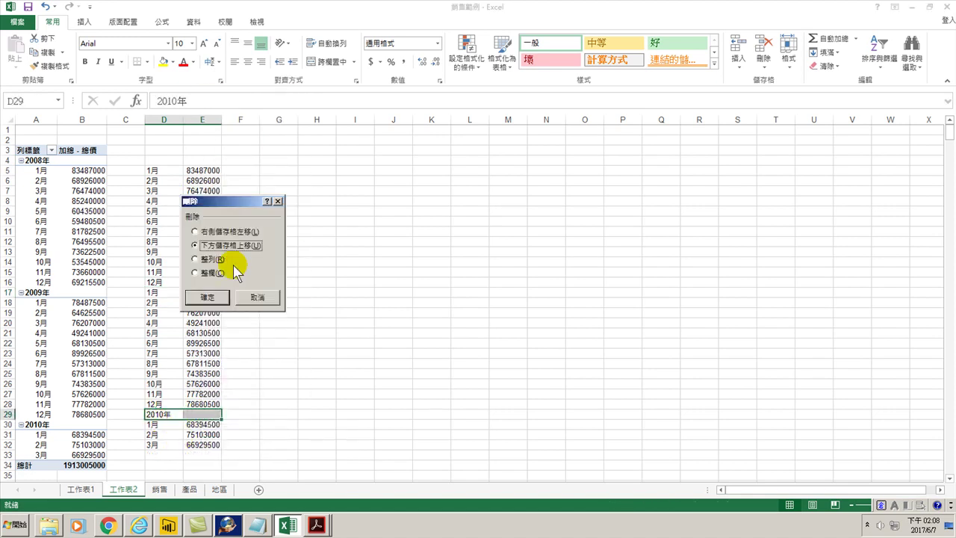
{"action": "left_click", "coordinate": [209, 298]}
Enter "?" in E32, under the last monthly total, as a placeholder for the next month.
{"action": "left_click", "coordinate": [170, 444]}
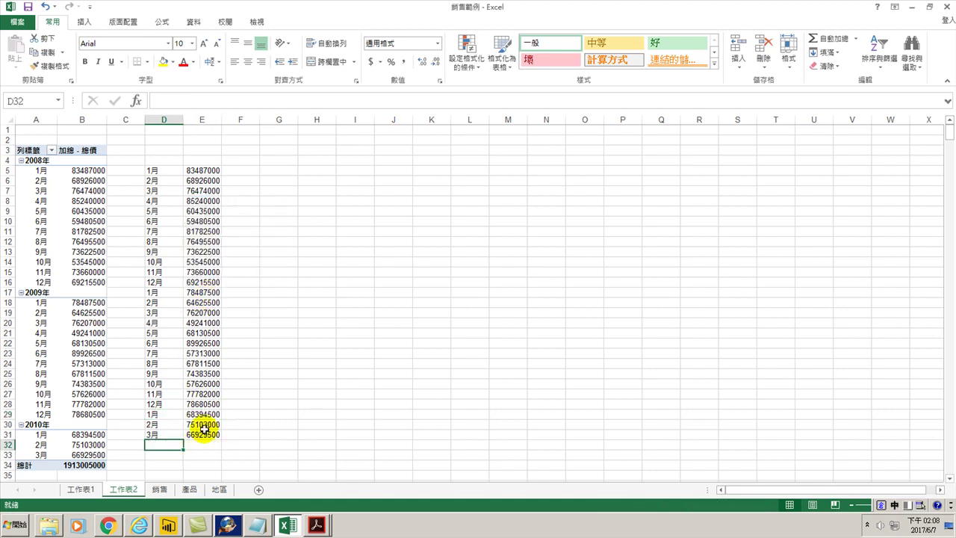
{"action": "key", "text": "Right"}
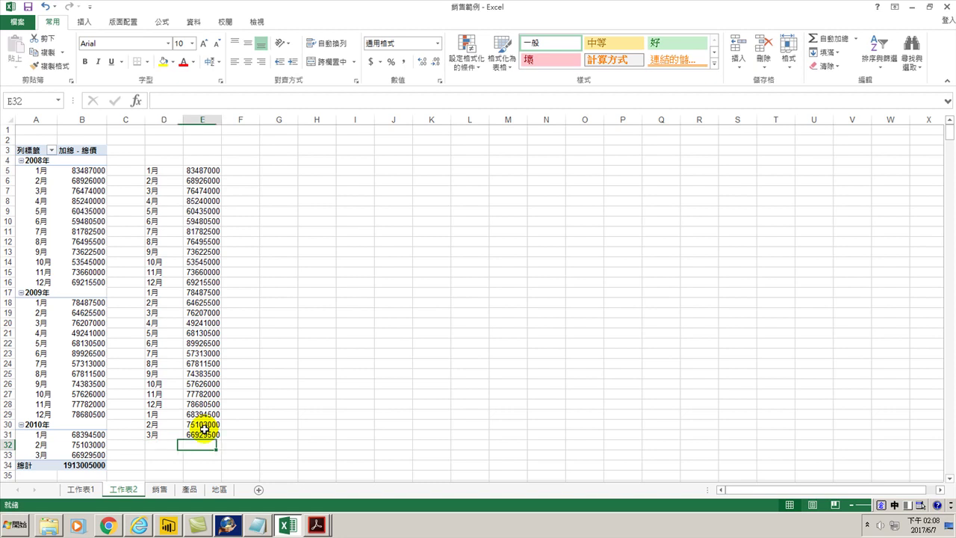
{"action": "type", "text": "?"}
{"action": "key", "text": "Return"}
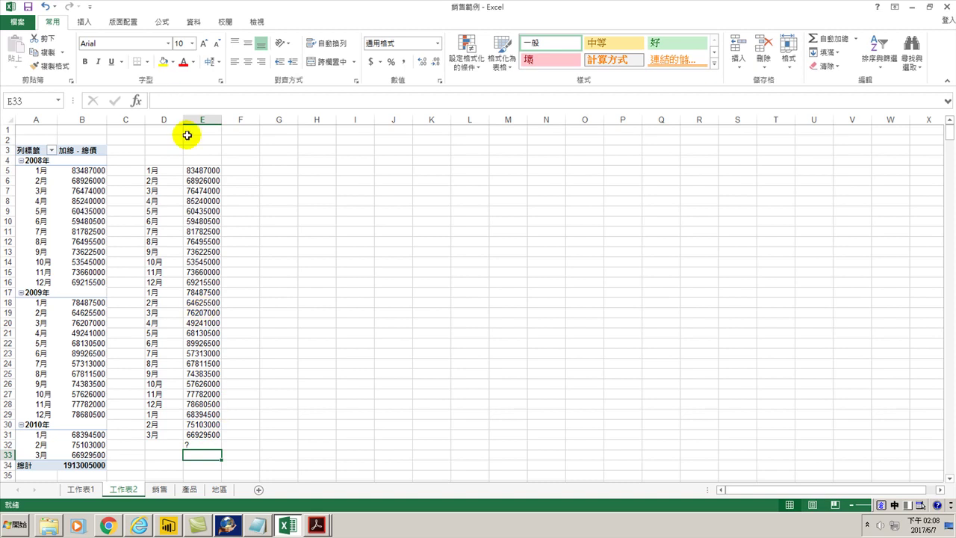
Insert a 2-D line chart with markers from the monthly totals in E5:E31.
{"action": "left_click", "coordinate": [196, 171]}
{"action": "left_click_drag", "start_coordinate": [197, 171], "coordinate": [206, 438]}
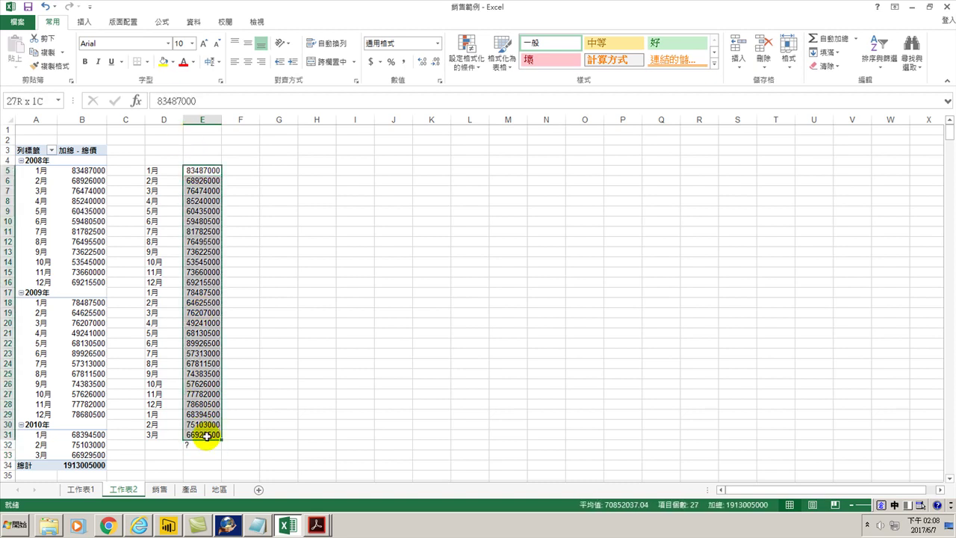
{"action": "left_click", "coordinate": [84, 22]}
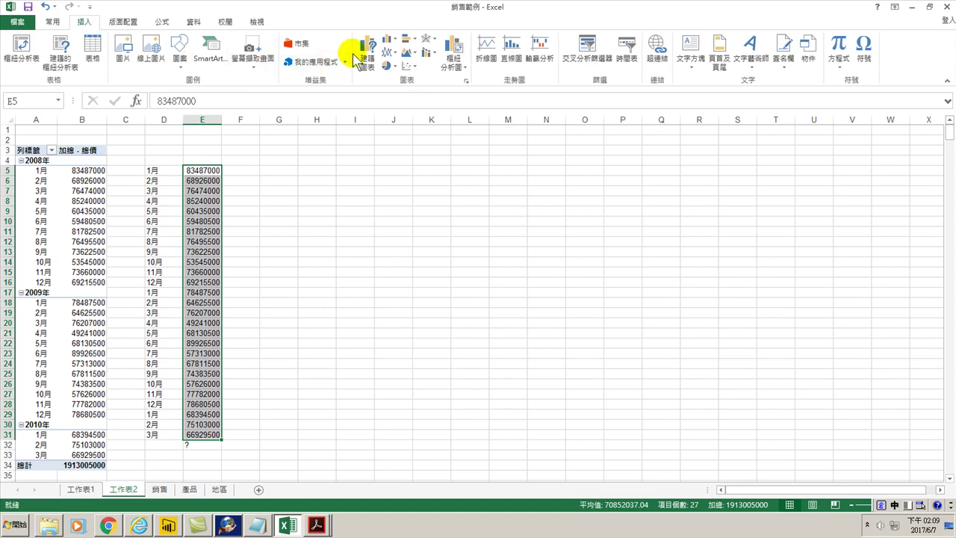
{"action": "left_click", "coordinate": [387, 54]}
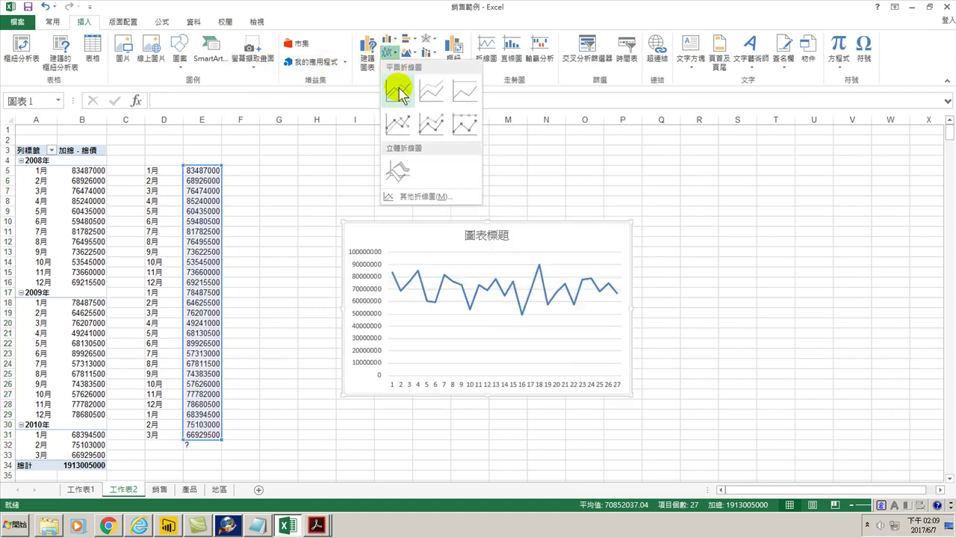
{"action": "left_click", "coordinate": [401, 123]}
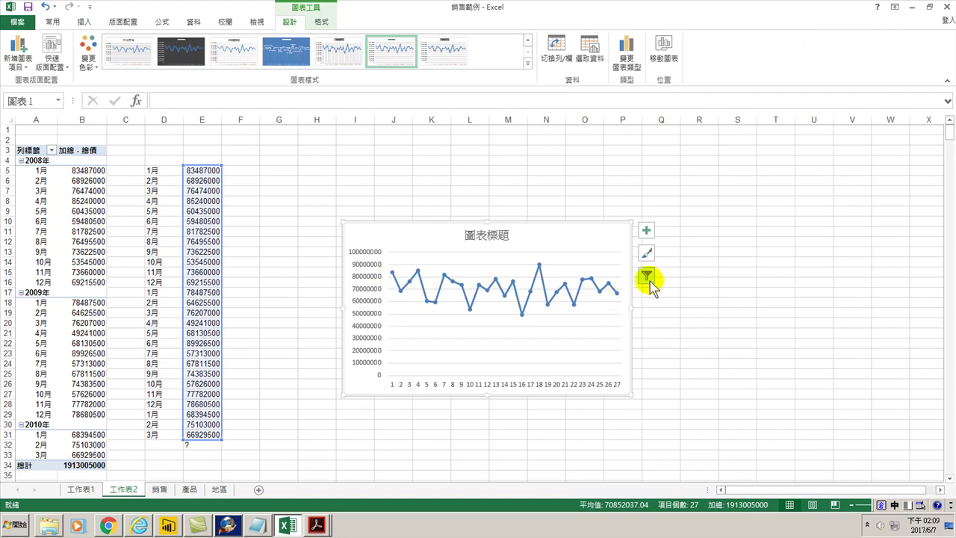
Widen the line chart on both sides and move it up beside the copied monthly totals.
{"action": "left_click_drag", "start_coordinate": [632, 307], "coordinate": [879, 308]}
{"action": "left_click_drag", "start_coordinate": [342, 309], "coordinate": [247, 307]}
{"action": "left_click_drag", "start_coordinate": [383, 222], "coordinate": [365, 162]}
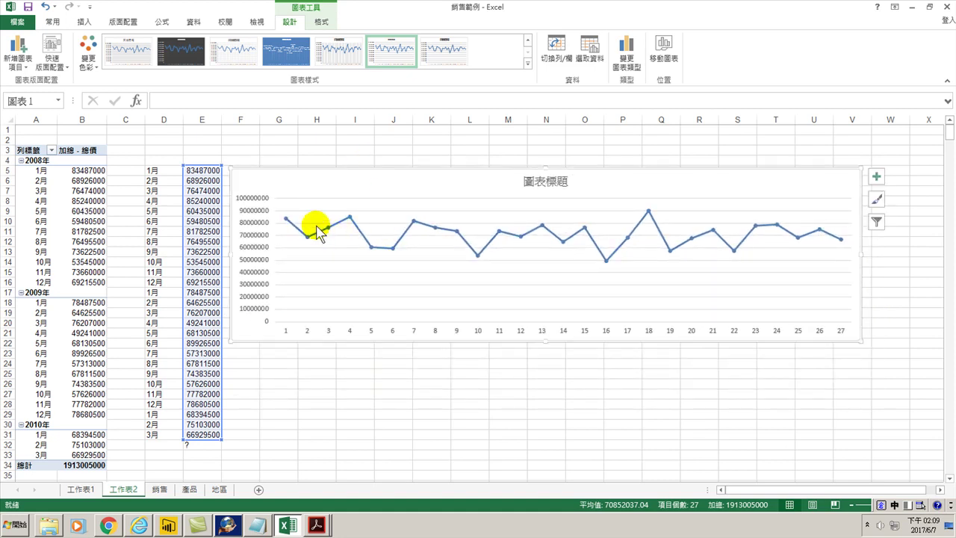
Add a trendline to the chart's data series and keep its type as linear (線性).
{"action": "right_click", "coordinate": [362, 237]}
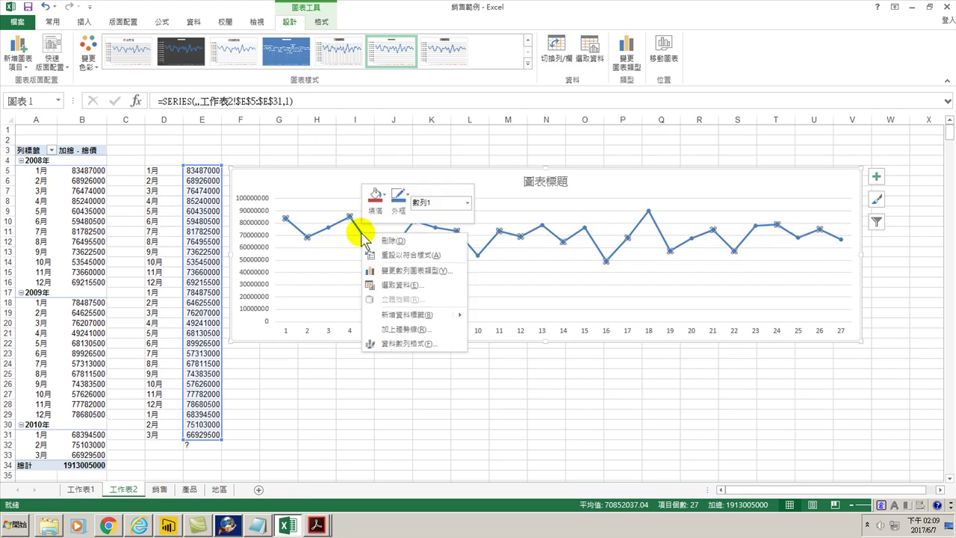
{"action": "left_click", "coordinate": [397, 329]}
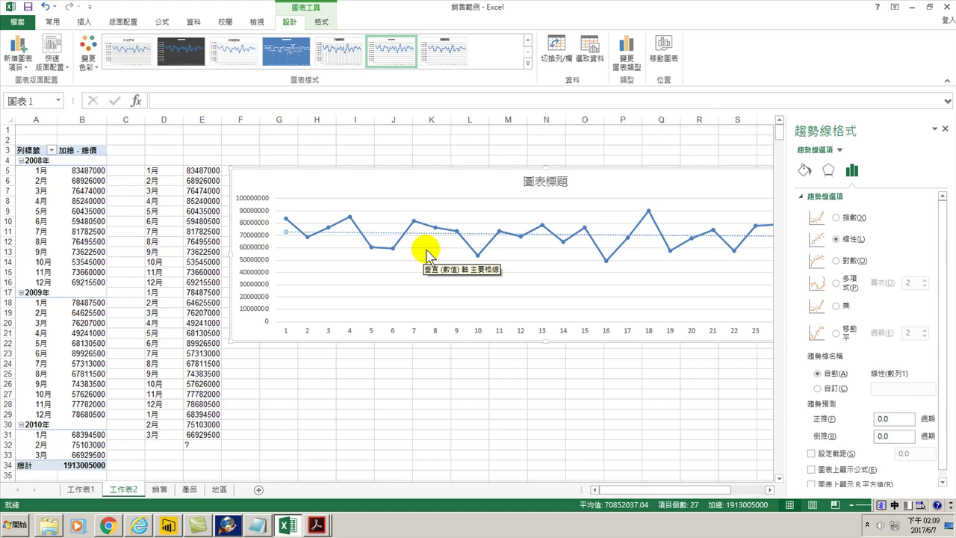
{"action": "left_click", "coordinate": [837, 217]}
{"action": "left_click", "coordinate": [838, 261]}
{"action": "left_click", "coordinate": [837, 239]}
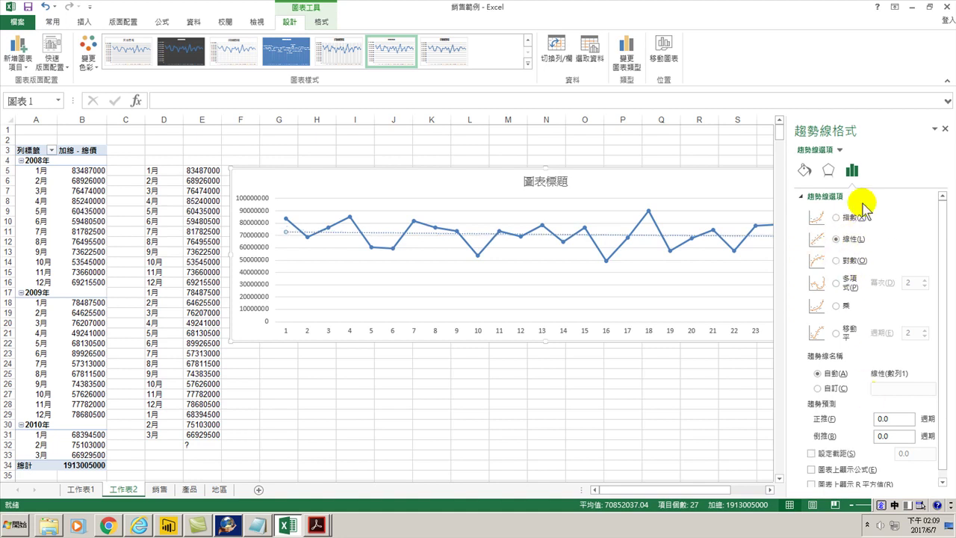
Display the trendline's equation and R-squared value on the chart.
{"action": "left_click", "coordinate": [812, 484]}
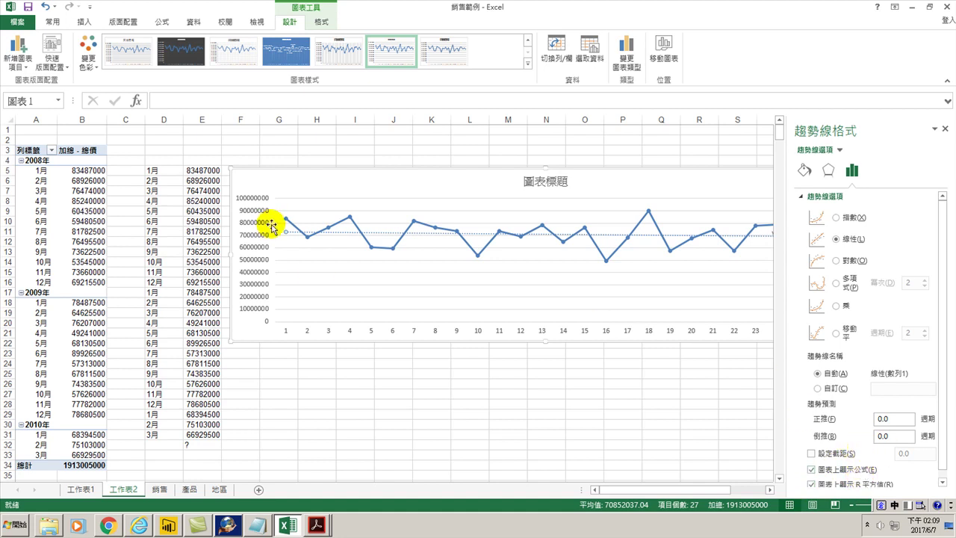
{"action": "mouse_move", "coordinate": [307, 240]}
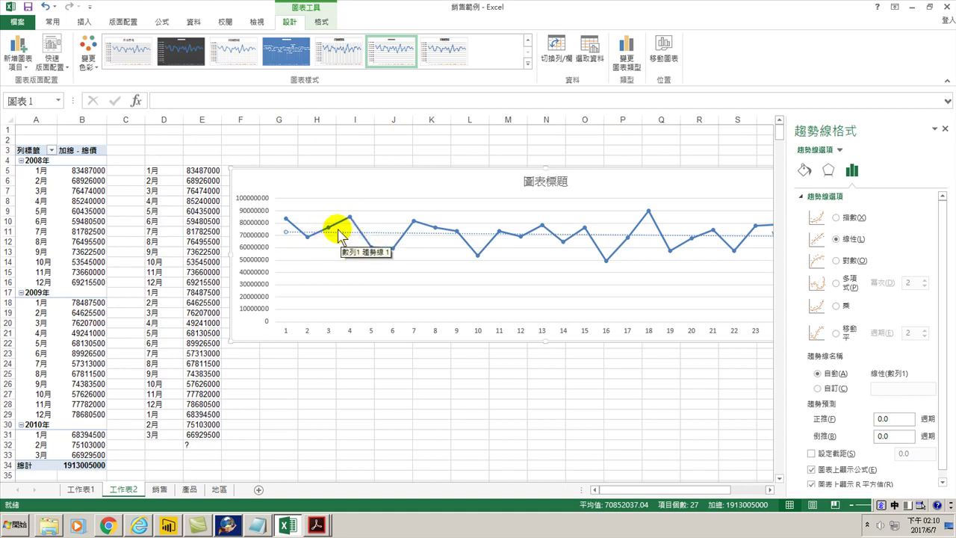
Move the trendline's equation and R-squared label off the plotted line into the empty upper-right corner of the chart.
{"action": "left_click_drag", "start_coordinate": [619, 490], "coordinate": [678, 492]}
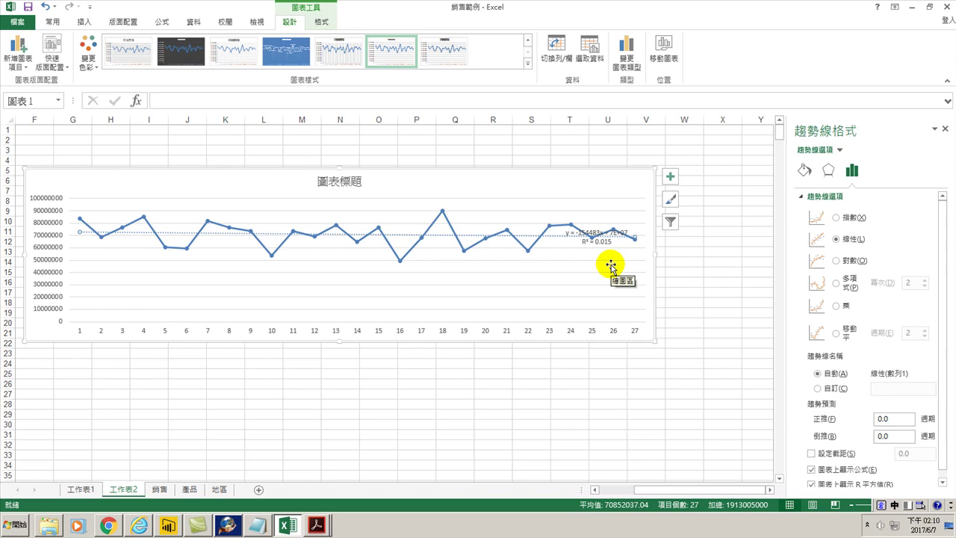
{"action": "left_click", "coordinate": [602, 241]}
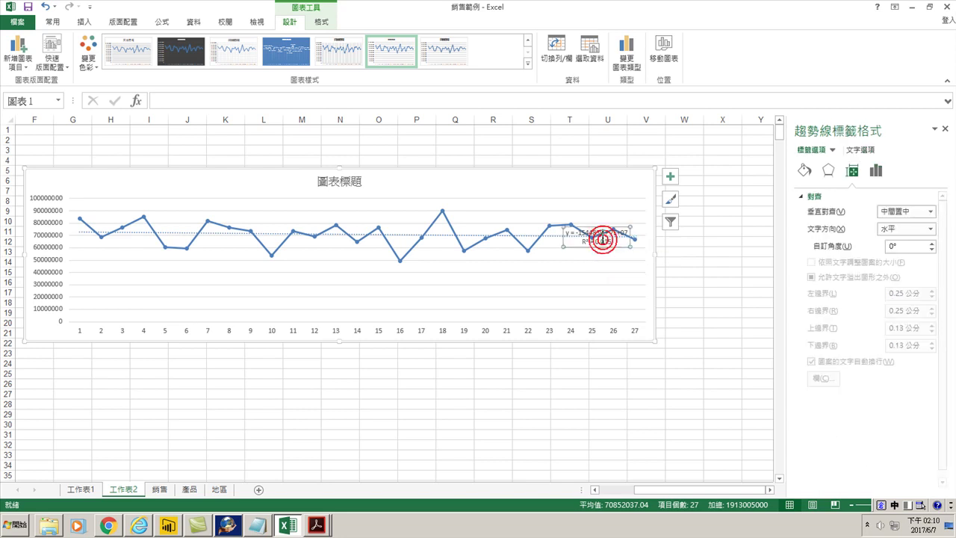
{"action": "left_click_drag", "start_coordinate": [604, 227], "coordinate": [622, 173]}
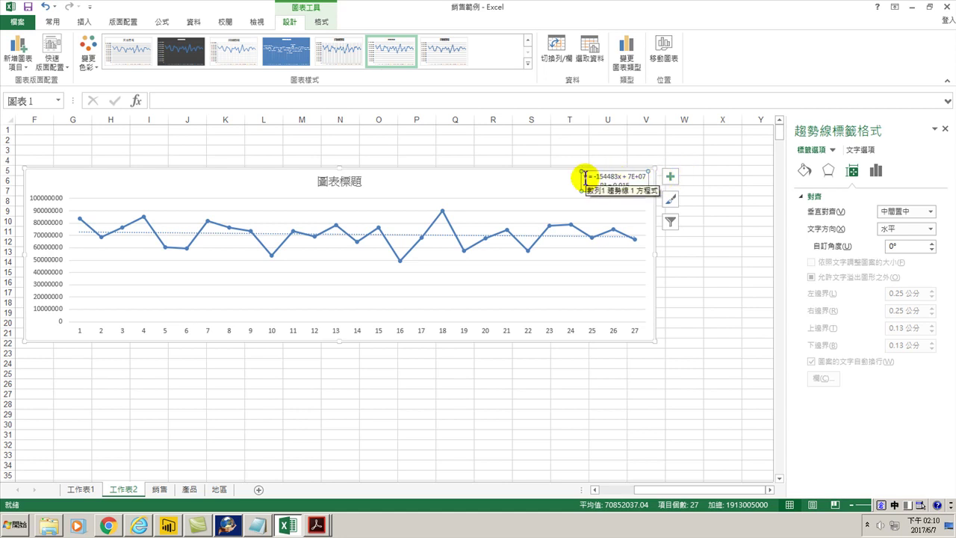
Calculate the next month's forecast in E32 from the trendline equation with the formula =-154483*28+70000000.
{"action": "left_click_drag", "start_coordinate": [667, 490], "coordinate": [655, 532]}
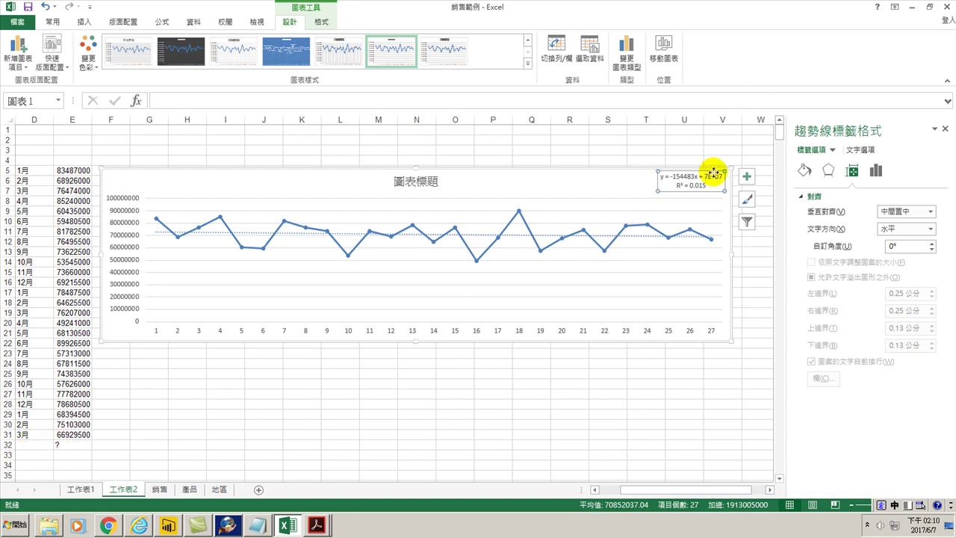
{"action": "left_click", "coordinate": [73, 445]}
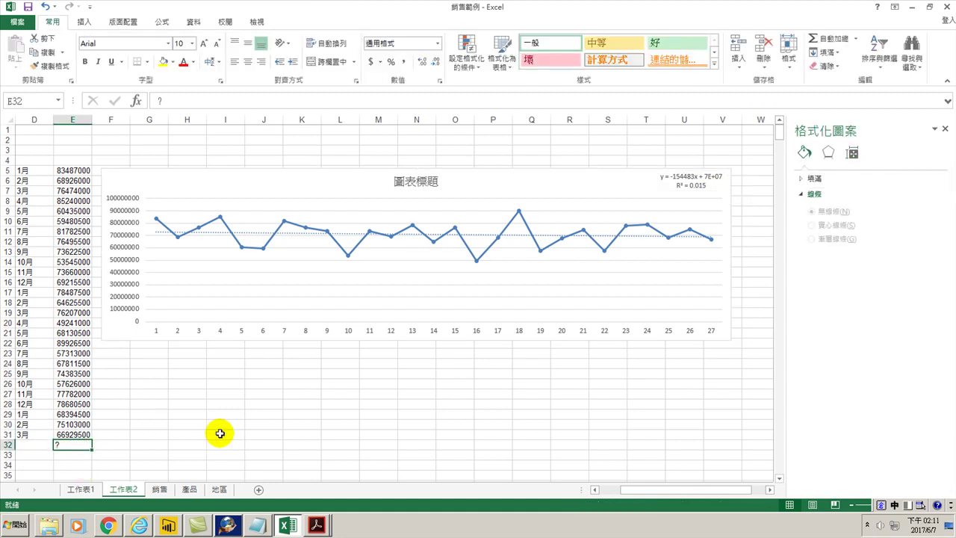
{"action": "type", "text": "="}
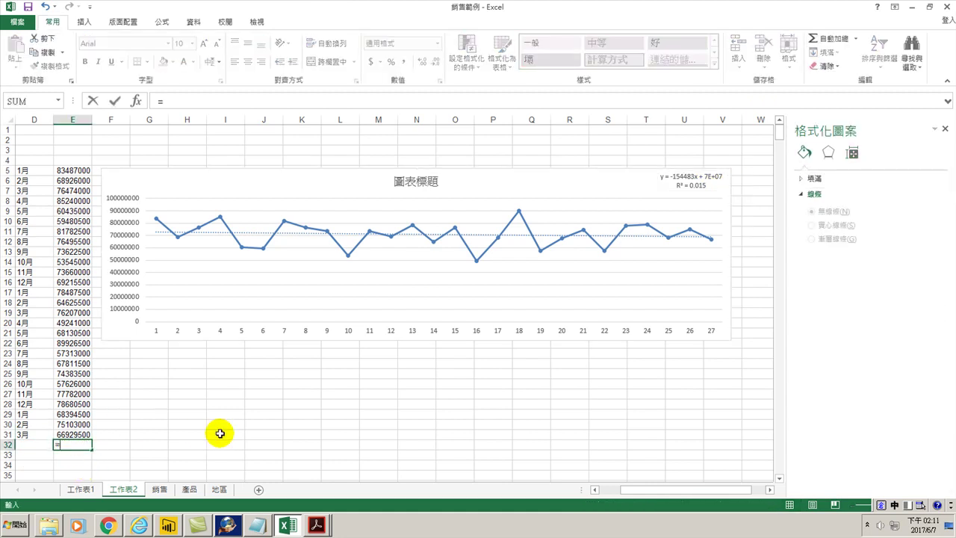
{"action": "type", "text": "-154483*28"}
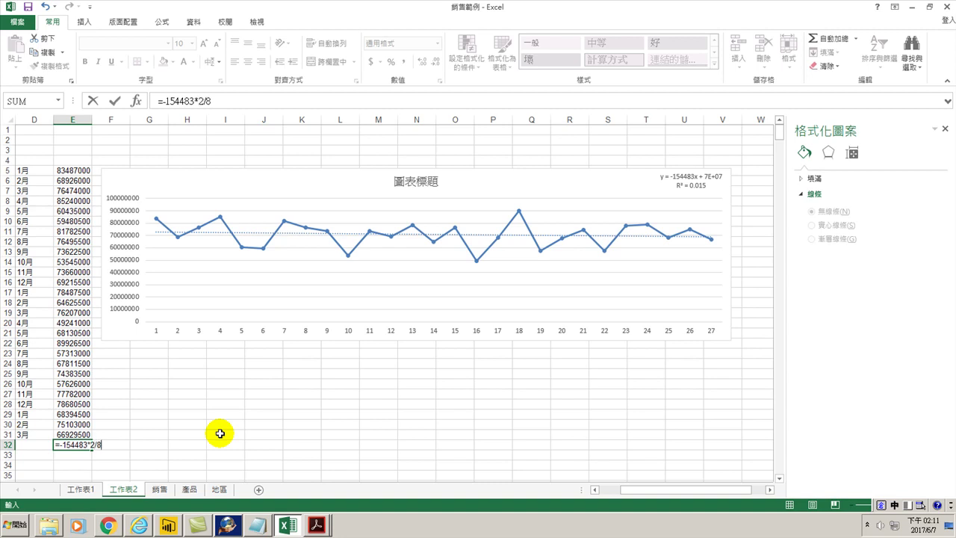
{"action": "key", "text": "BackSpace"}
{"action": "type", "text": "8+"}
{"action": "type", "text": "70000000"}
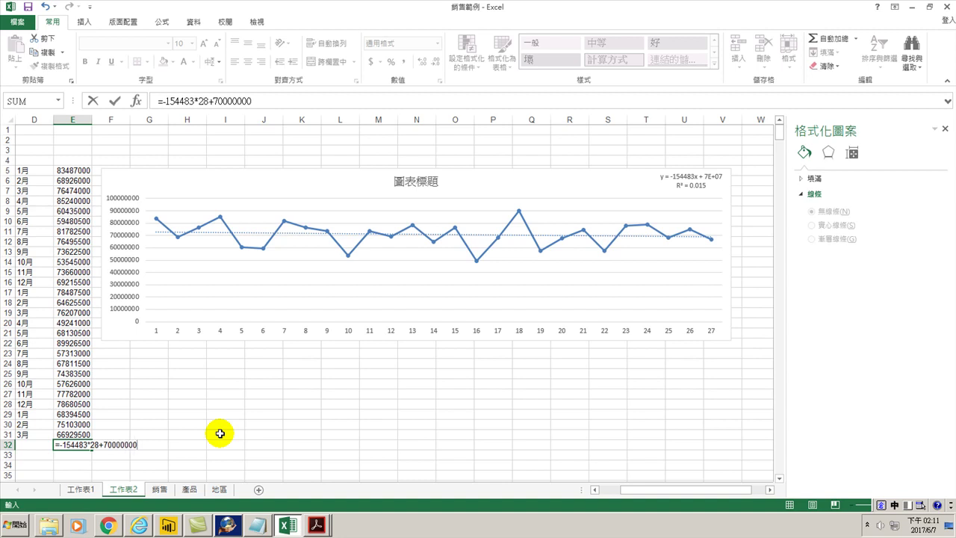
{"action": "key", "text": "Return"}
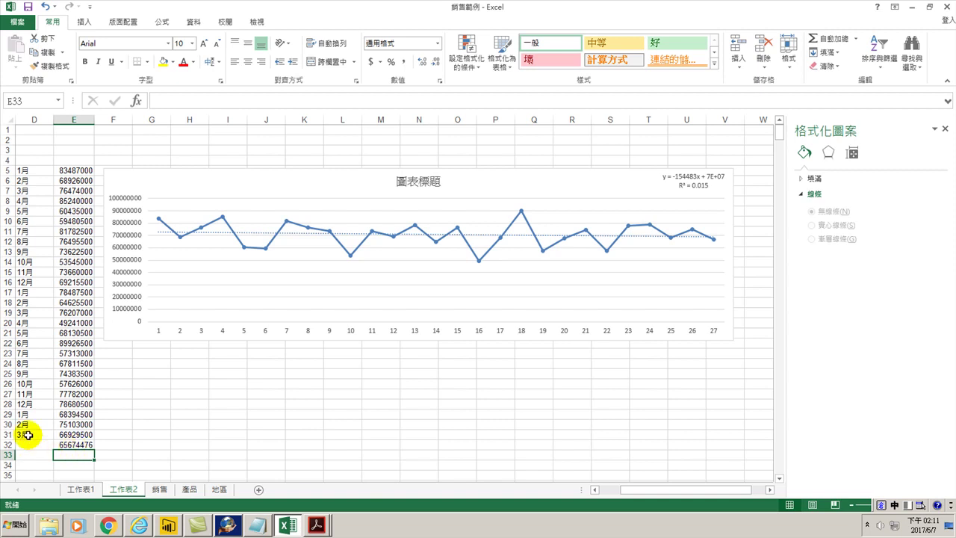
{"action": "left_click", "coordinate": [89, 445]}
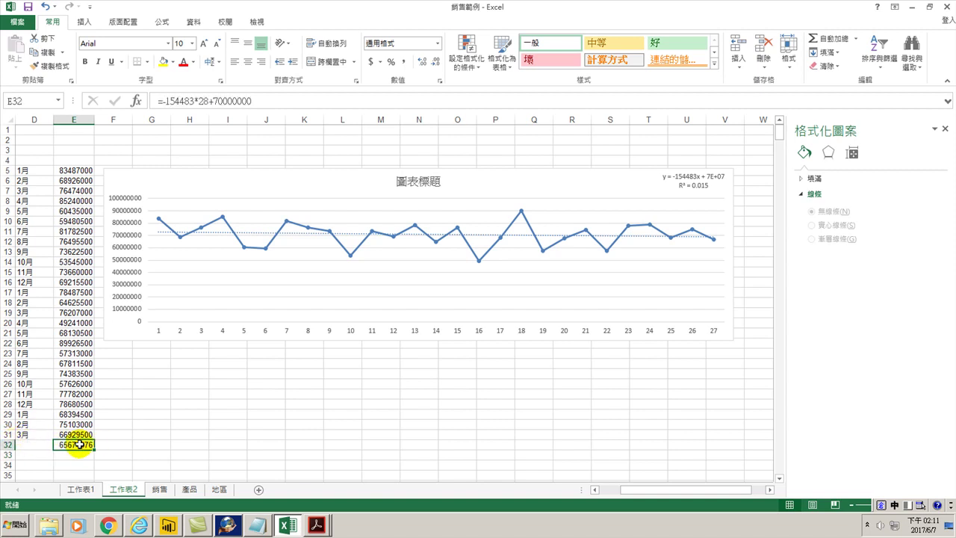